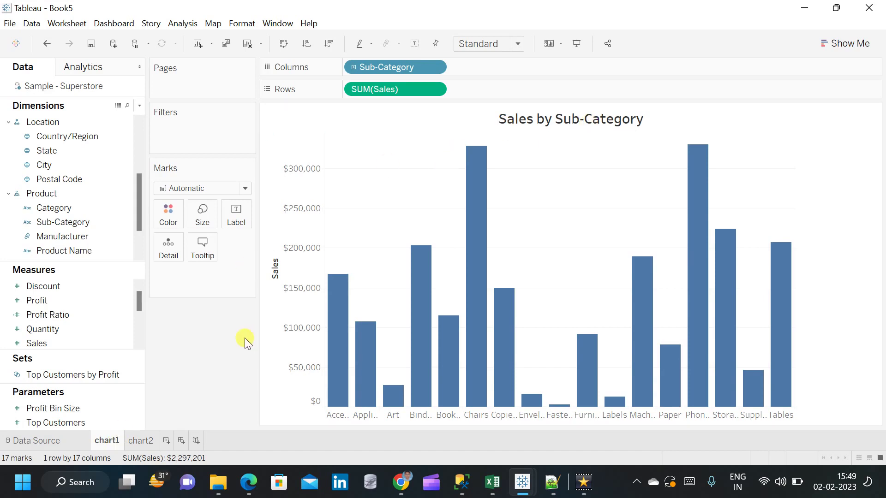
# Go to the chart2 sheet with the Profit by Category and Sub Category treemap
pyautogui.click(141, 439)
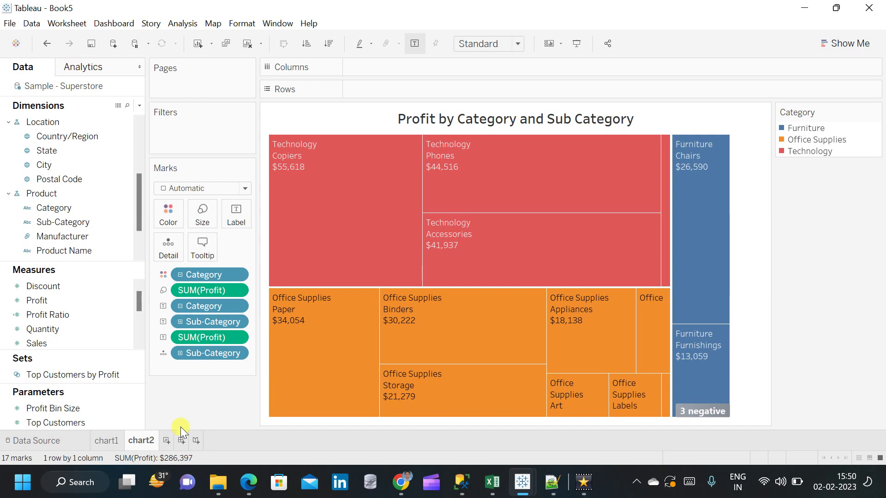
# Create Dashboard 1 with the chart1 bar chart above the chart2 treemap, then return to chart1
pyautogui.click(181, 441)
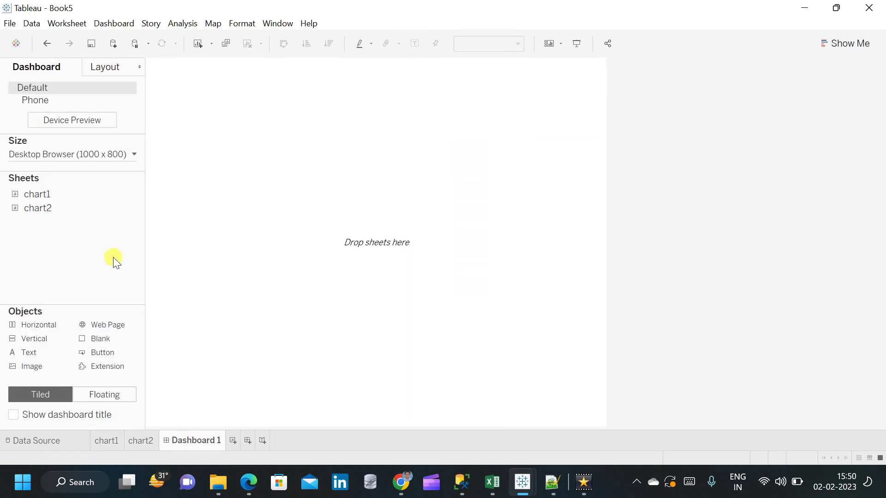
pyautogui.moveTo(50, 195); pyautogui.dragTo(252, 168)
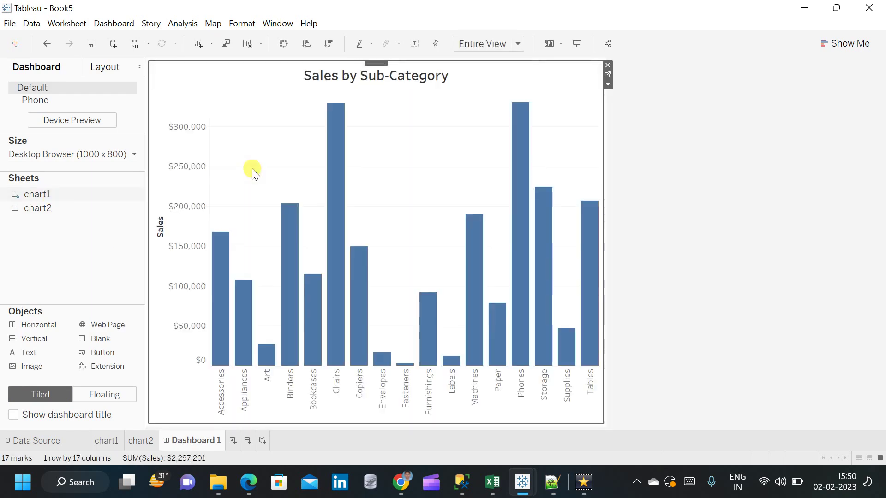
pyautogui.moveTo(50, 208); pyautogui.dragTo(361, 347)
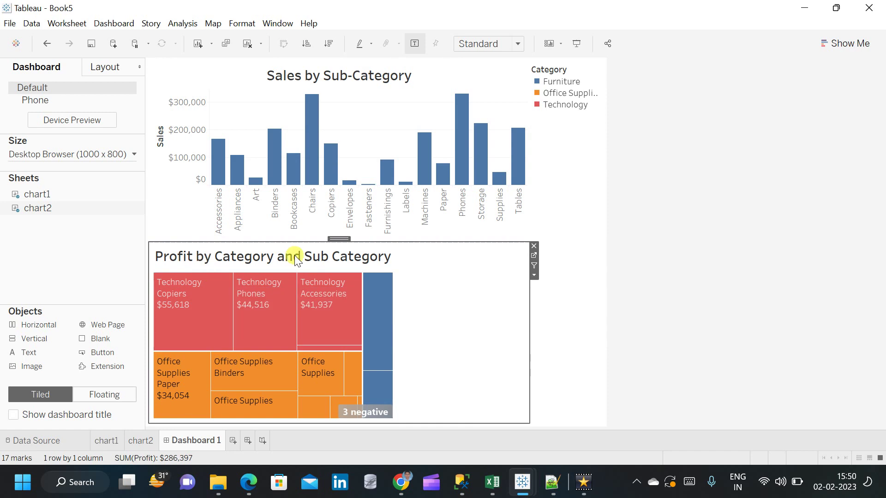
pyautogui.click(652, 229)
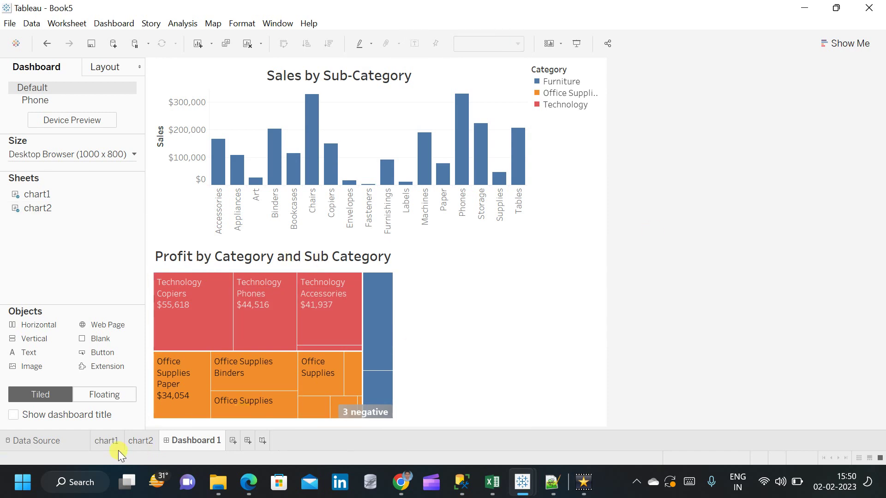
pyautogui.click(107, 443)
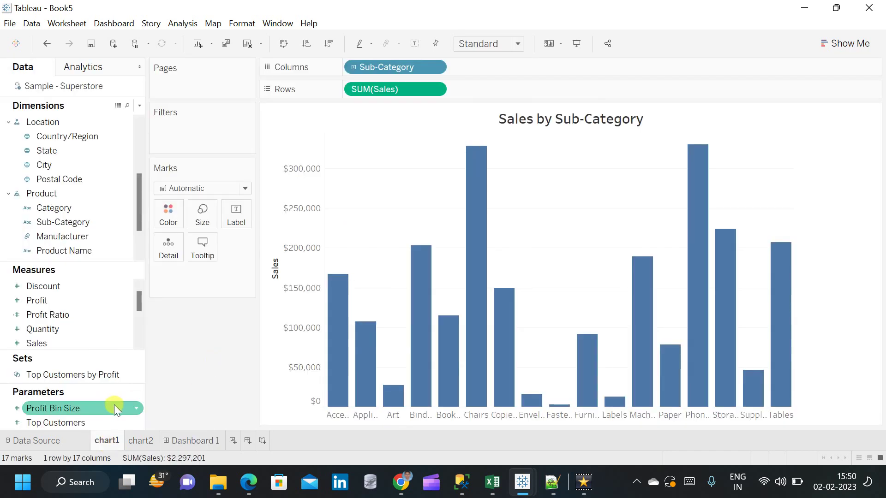
# Start a new parameter named 'show or hide' with String data type and a List of allowed values
pyautogui.click(134, 409)
pyautogui.click(135, 408)
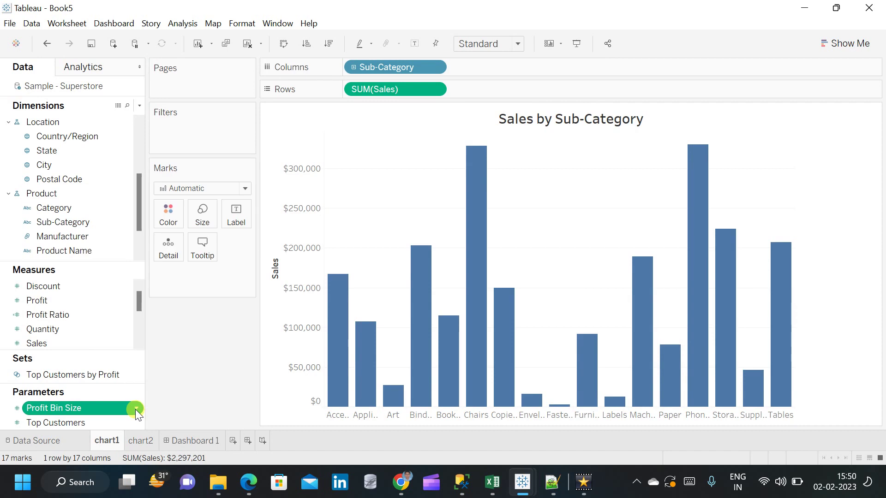
pyautogui.click(134, 408)
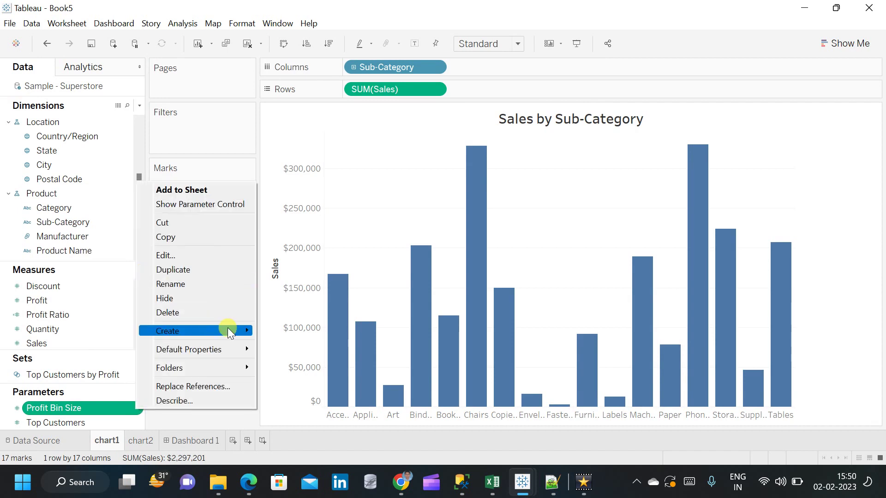
pyautogui.moveTo(254, 332)
pyautogui.click(282, 347)
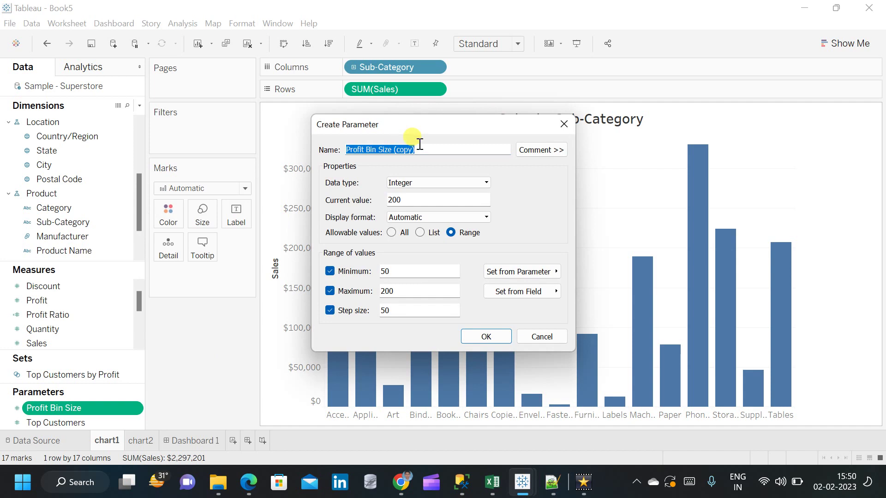
pyautogui.write('show or hide')
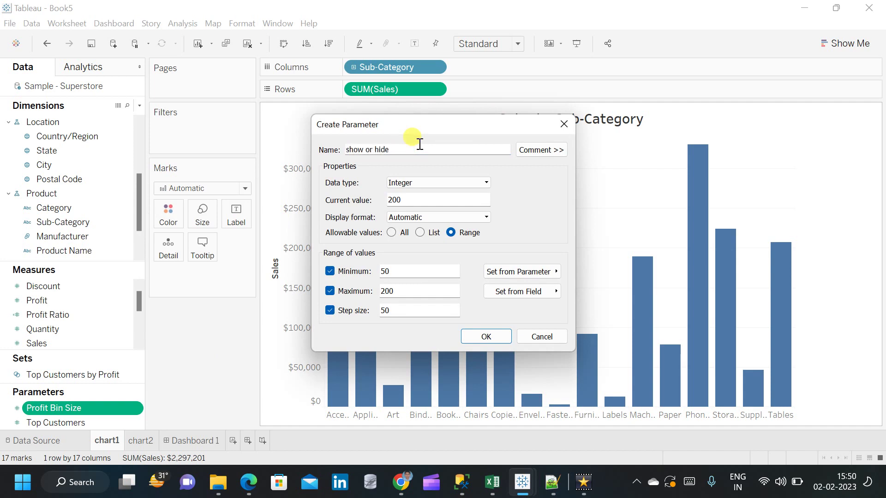
pyautogui.click(422, 184)
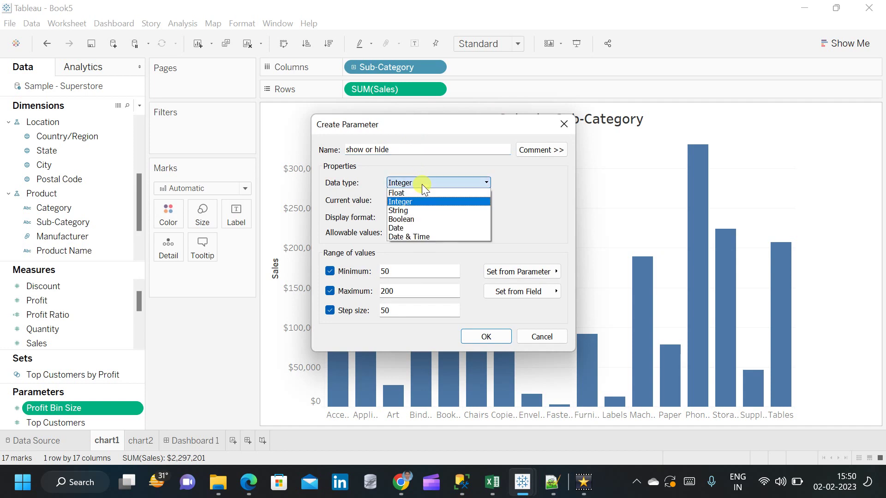
pyautogui.click(413, 209)
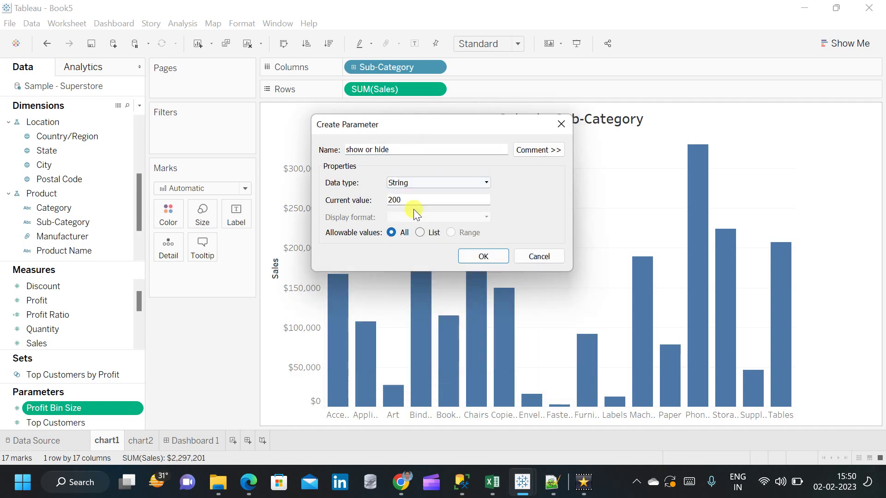
pyautogui.click(419, 232)
# Enter the list values All, chart1 and chart2, and create the parameter
pyautogui.click(372, 286)
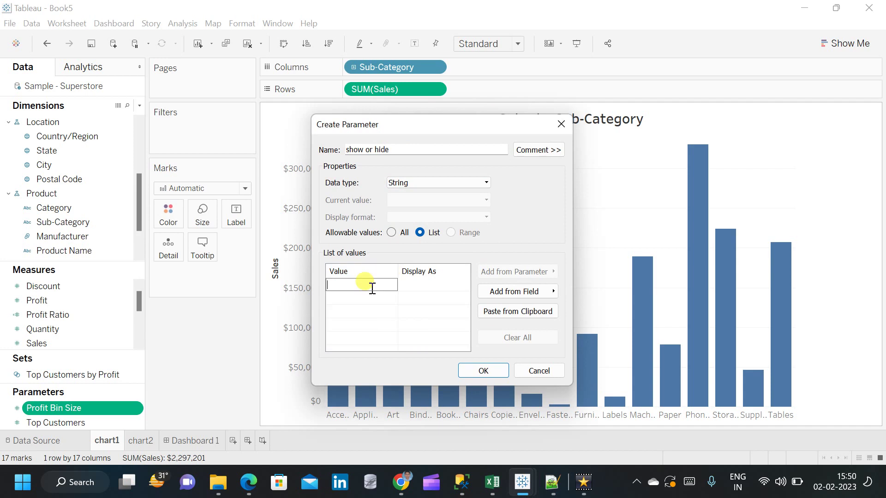
pyautogui.write('All')
pyautogui.click(414, 284)
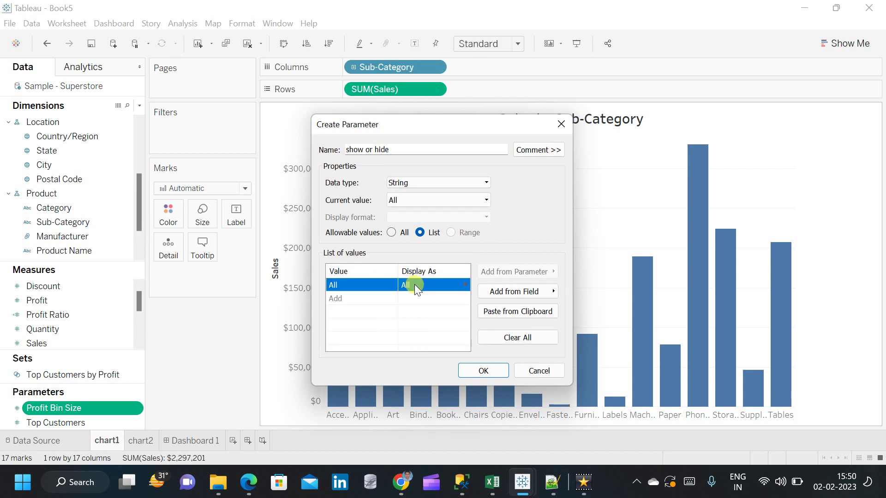
pyautogui.click(358, 299)
pyautogui.write('chart1')
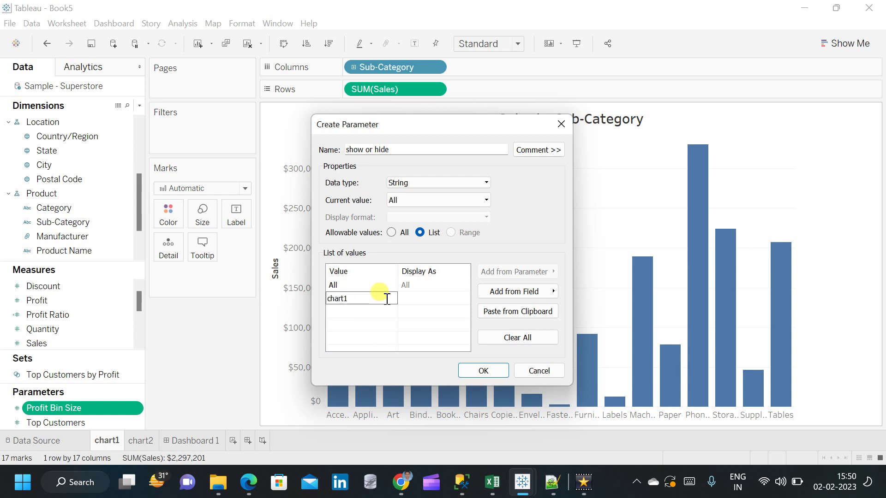
pyautogui.click(414, 299)
pyautogui.click(351, 312)
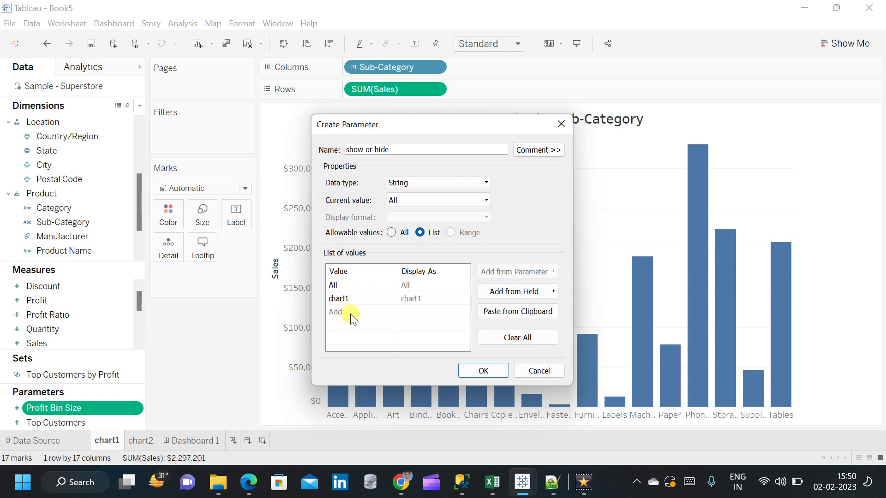
pyautogui.write('chart2')
pyautogui.click(418, 312)
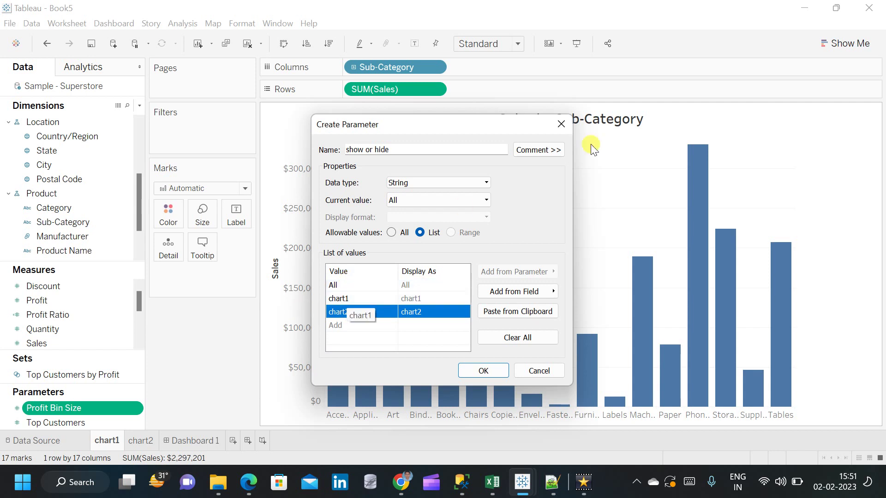
pyautogui.moveTo(475, 129); pyautogui.dragTo(434, 143)
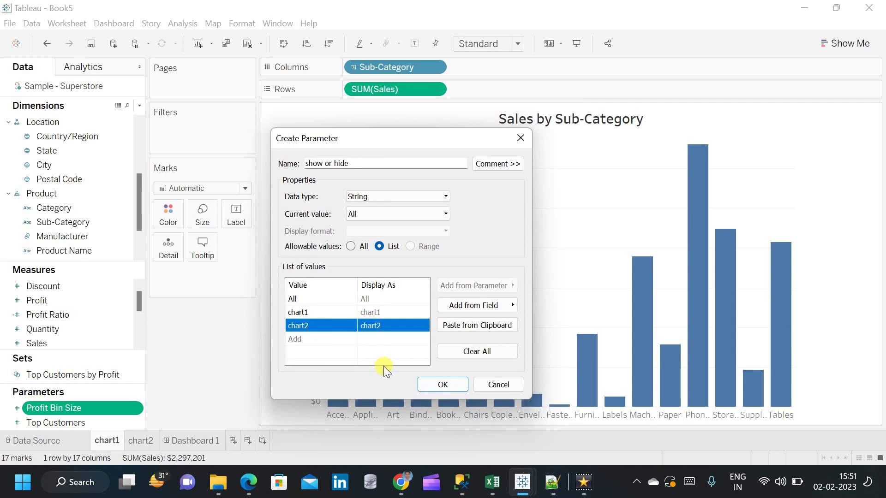
pyautogui.click(426, 386)
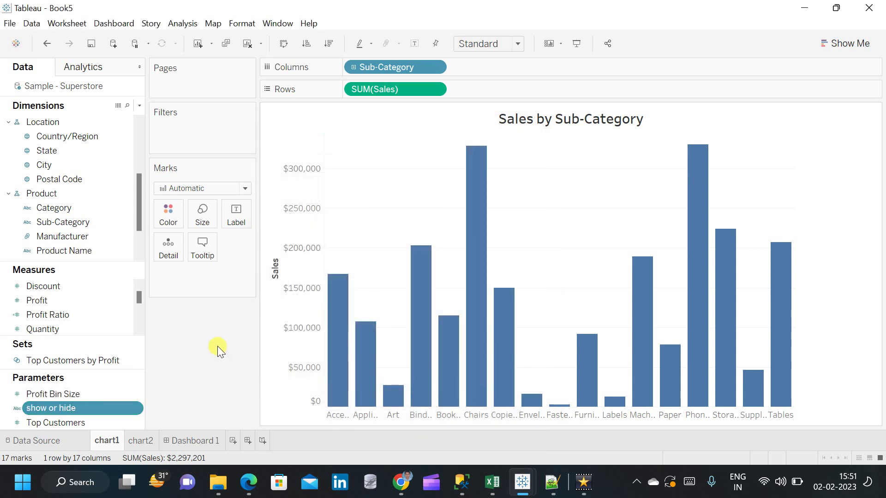
# Create a calculated field 'showorhide' whose formula is just [show or hide], and apply it
pyautogui.rightClick(125, 251)
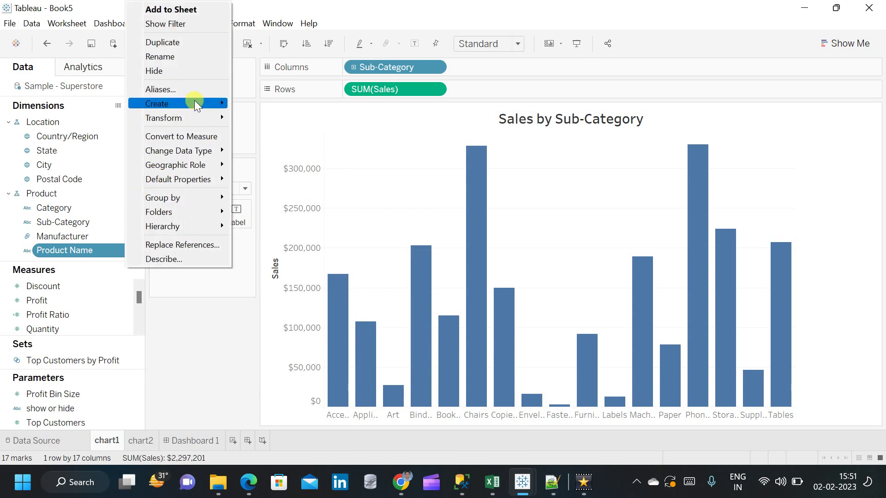
pyautogui.moveTo(196, 102)
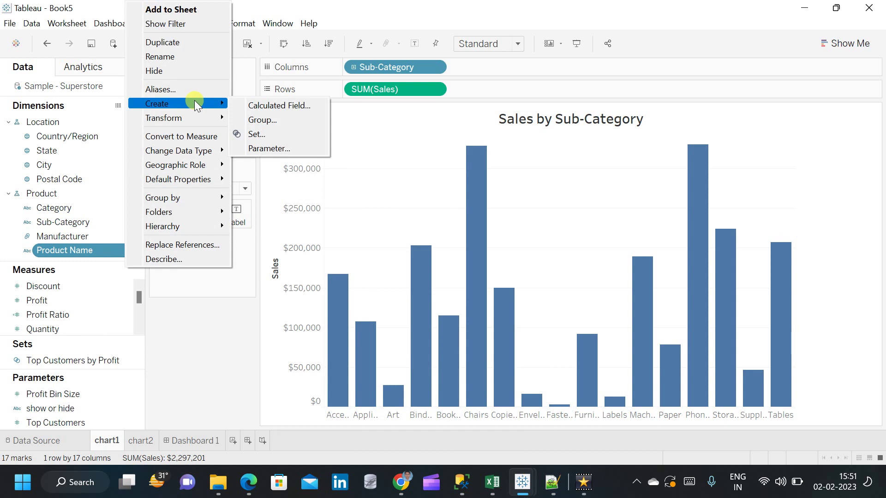
pyautogui.click(243, 105)
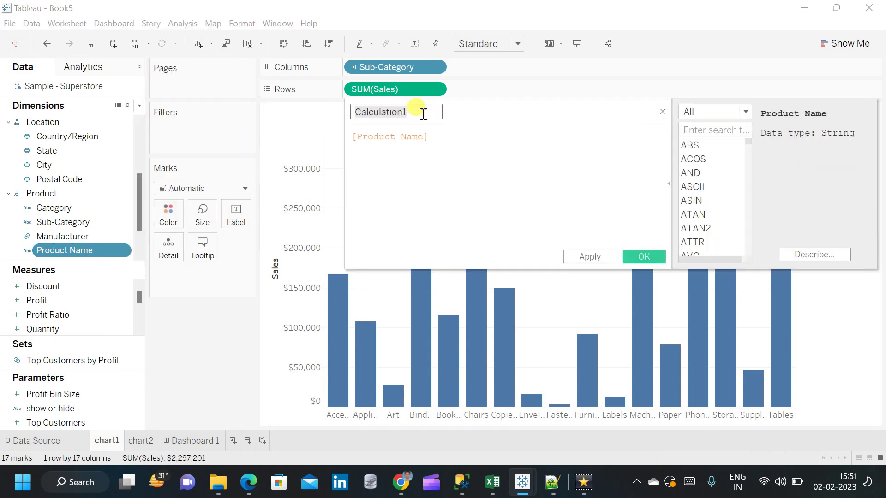
pyautogui.press('BackSpace')
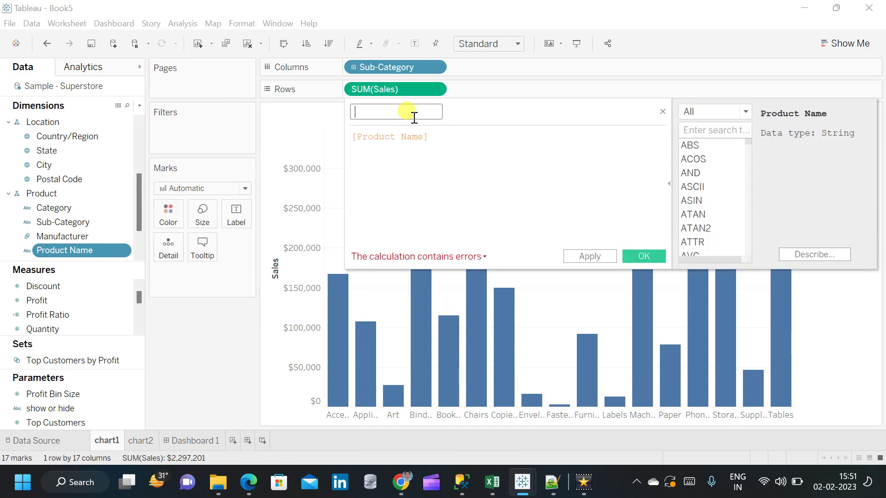
pyautogui.write('showorhide')
pyautogui.click(462, 138)
pyautogui.hotkey('ctrl', 'a')
pyautogui.press('BackSpace')
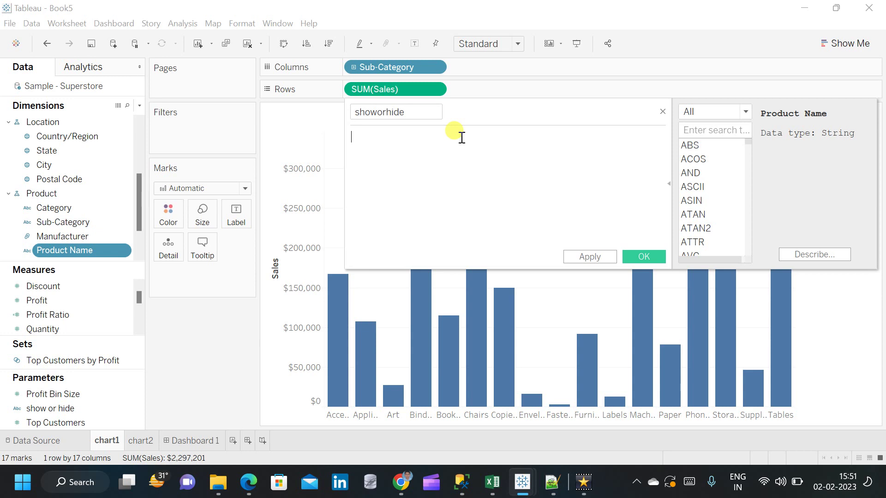
pyautogui.write('sho')
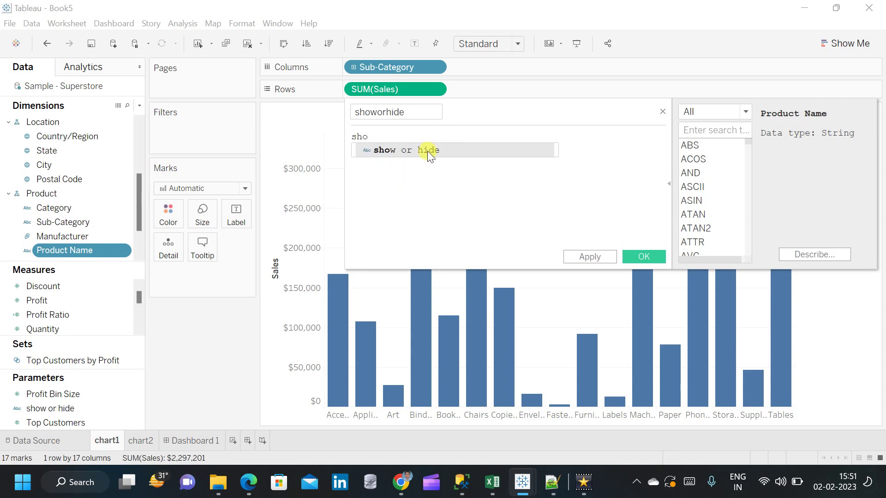
pyautogui.click(428, 151)
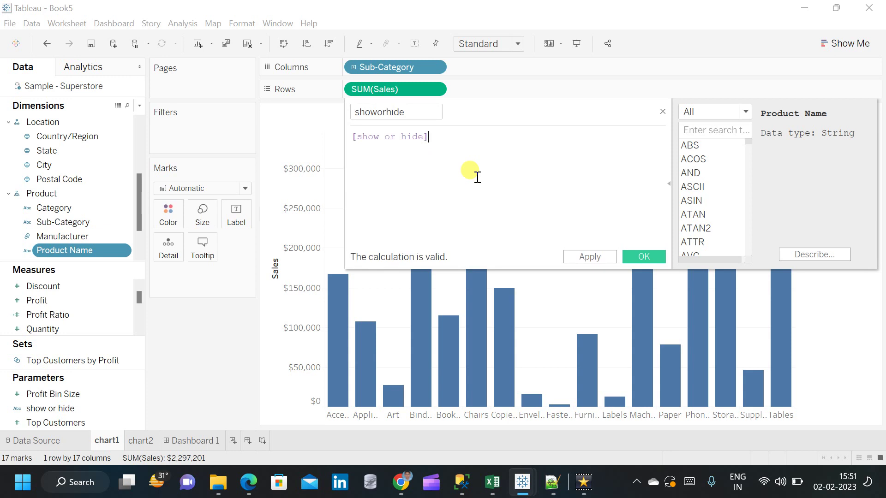
pyautogui.click(589, 256)
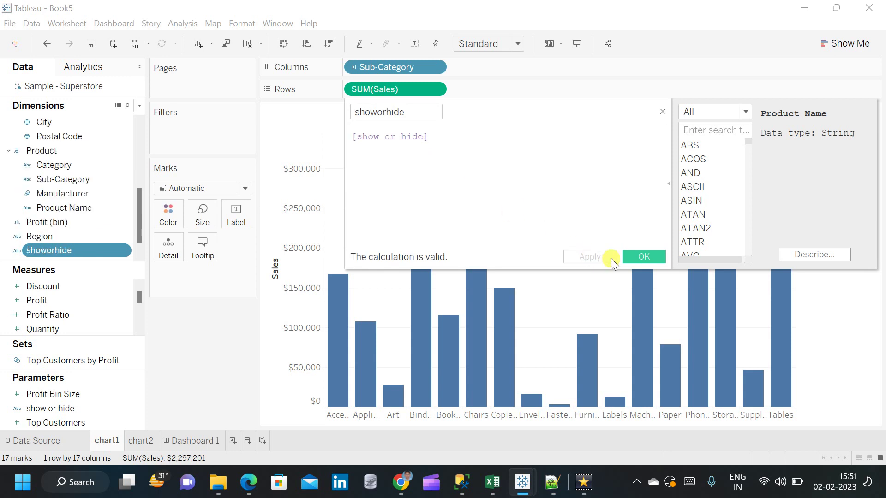
# Display the show or hide parameter control on the chart1 sheet and set it to chart1
pyautogui.click(633, 257)
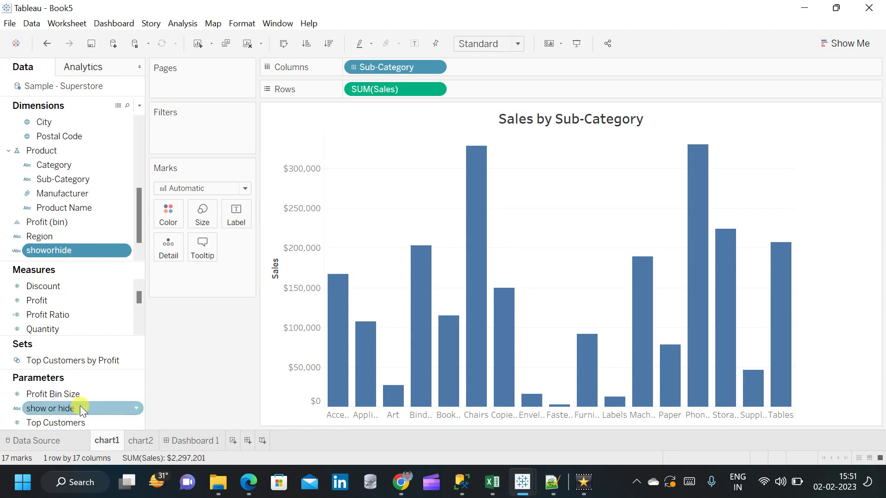
pyautogui.rightClick(135, 405)
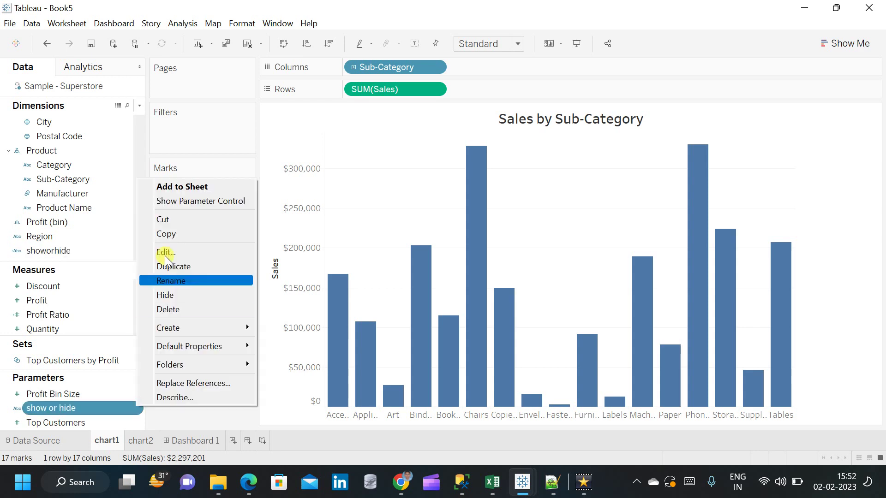
pyautogui.click(182, 201)
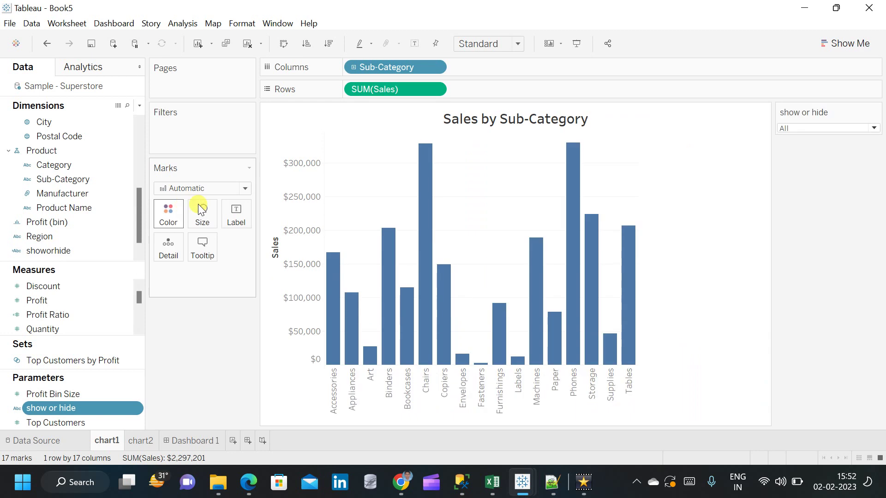
pyautogui.click(873, 128)
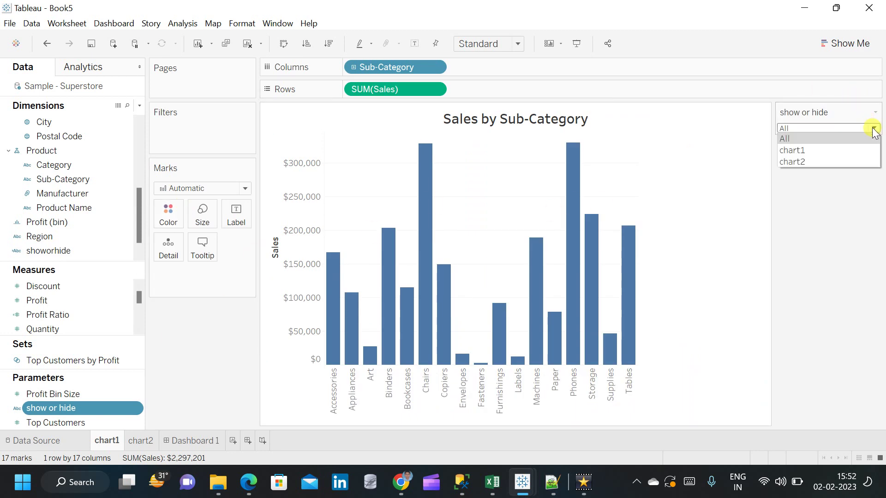
pyautogui.click(826, 148)
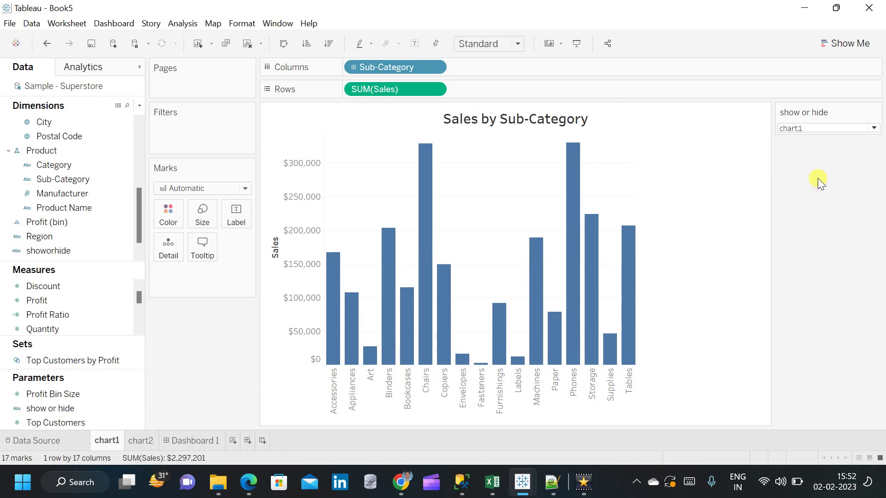
pyautogui.click(63, 250)
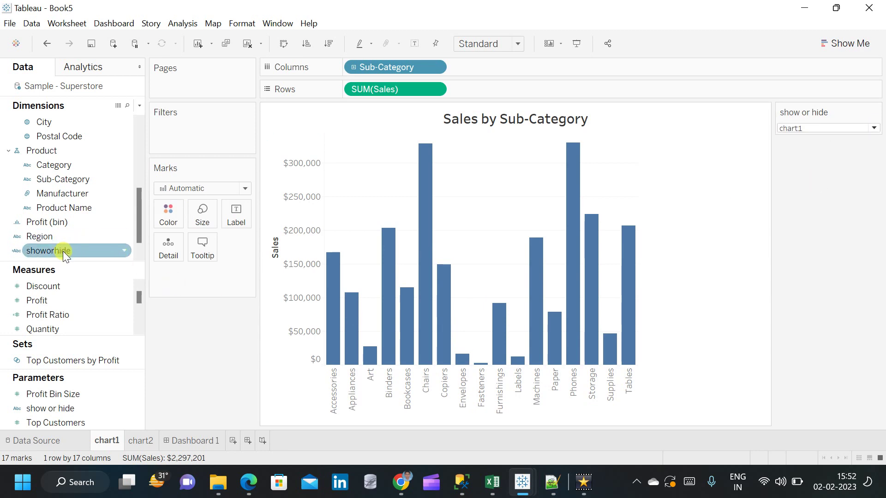
# Add showorhide as a filter on the chart1 sheet using a custom value list
pyautogui.click(63, 251)
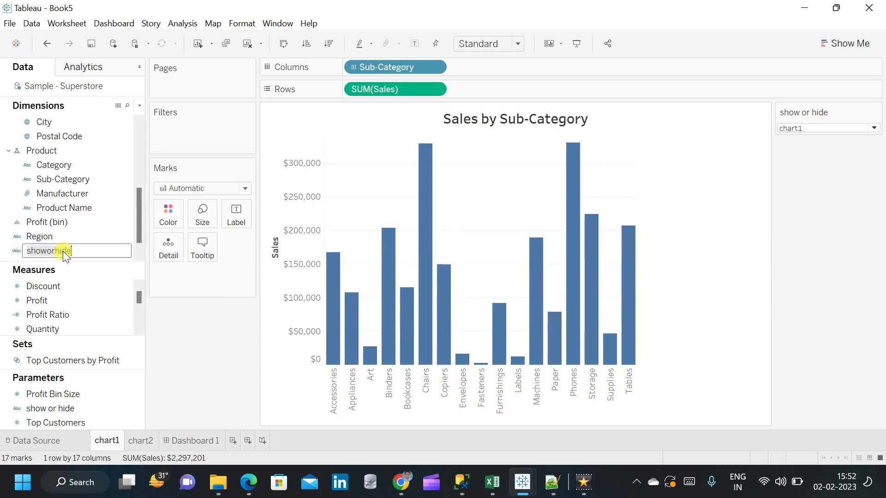
pyautogui.press('Return')
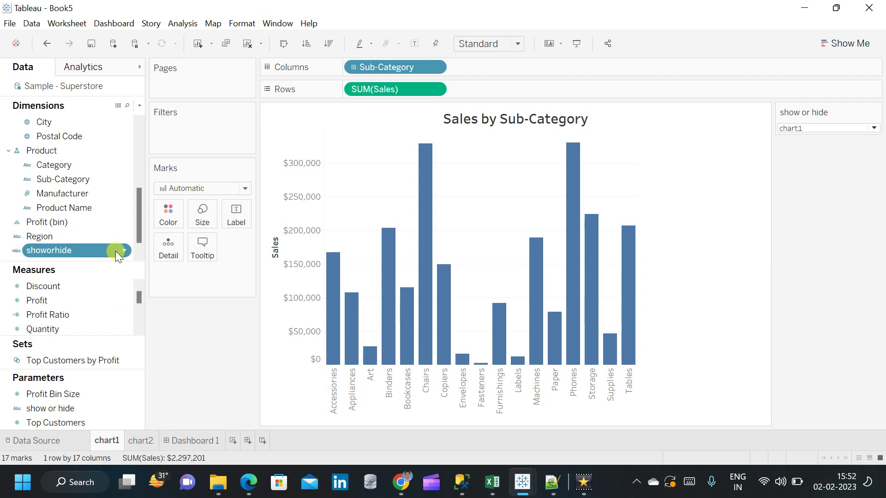
pyautogui.moveTo(89, 247); pyautogui.dragTo(206, 126)
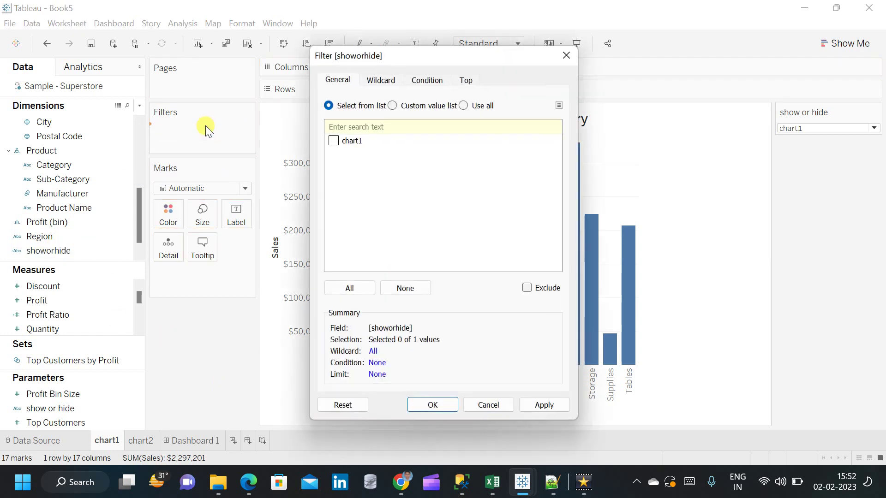
pyautogui.click(393, 106)
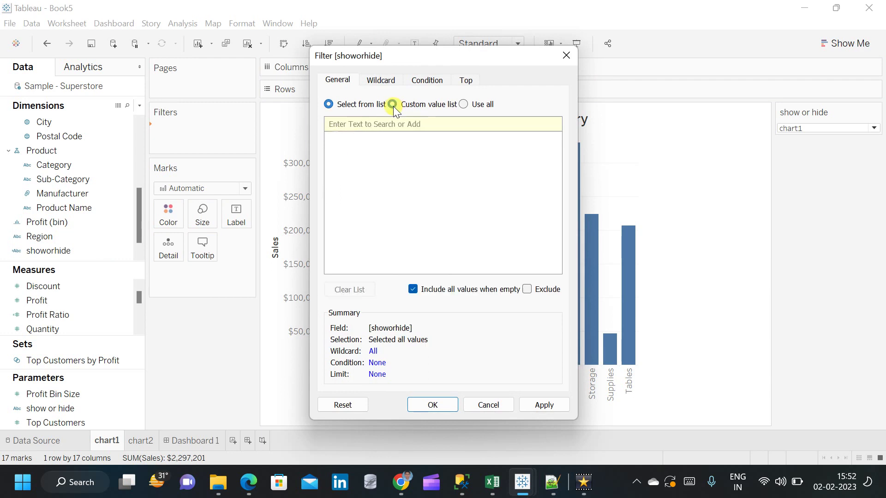
# Add the custom values chart1 and All to the filter, then apply and confirm it
pyautogui.click(371, 125)
pyautogui.write('chart1')
pyautogui.click(550, 124)
pyautogui.write('A')
pyautogui.press('capslock')
pyautogui.write('ll')
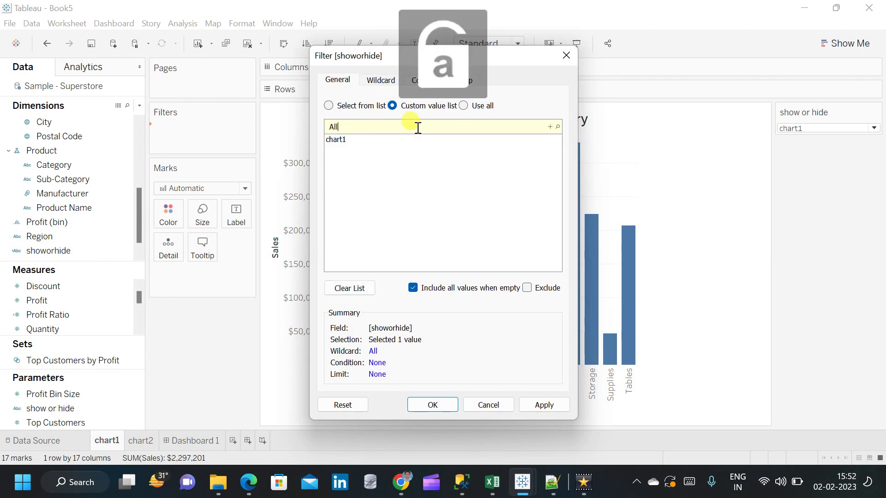
pyautogui.click(549, 127)
pyautogui.click(537, 410)
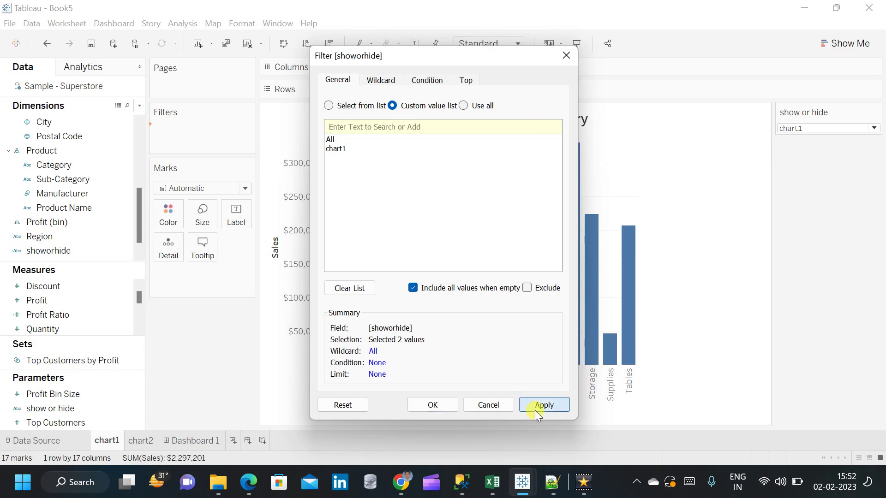
pyautogui.click(431, 405)
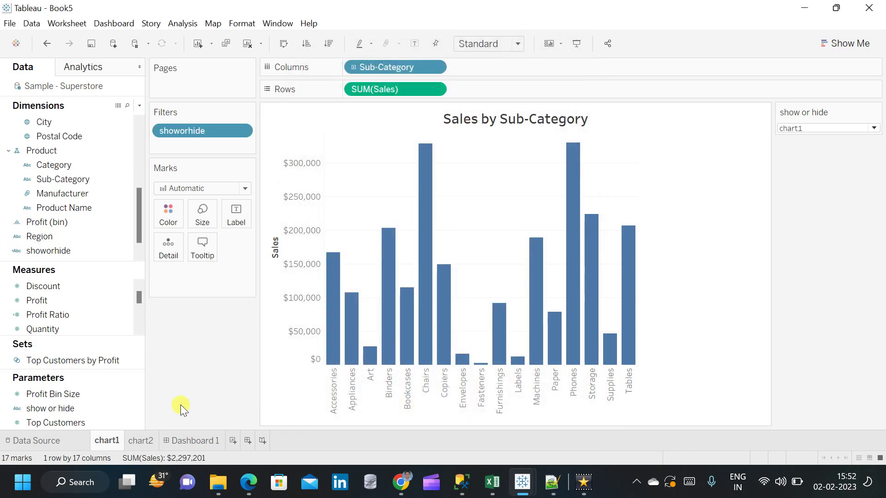
# On the chart2 sheet, show the show or hide parameter control beside the treemap
pyautogui.click(140, 441)
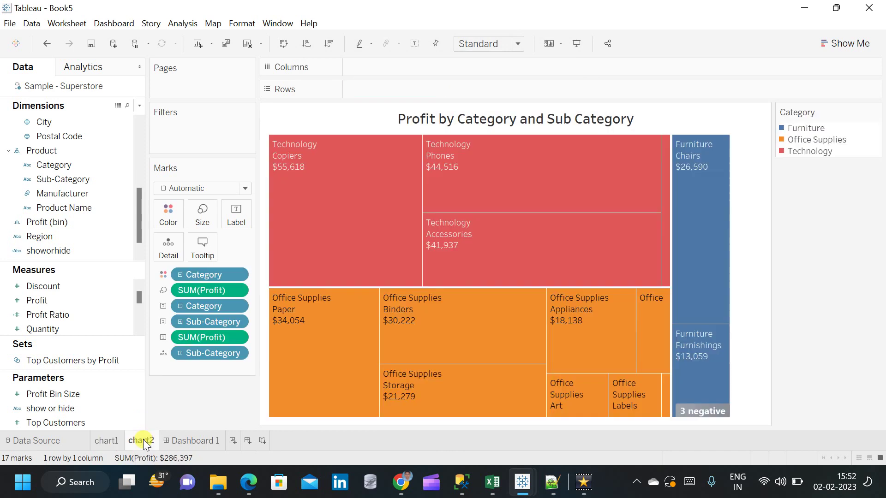
pyautogui.click(133, 409)
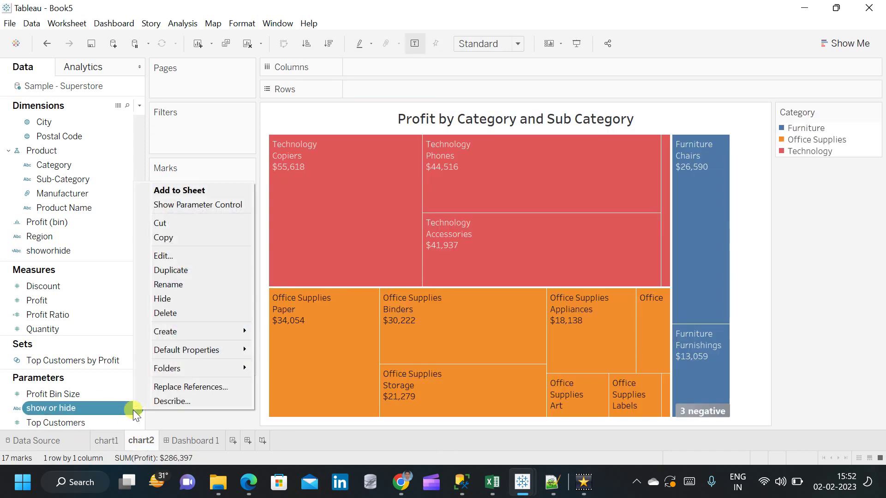
pyautogui.click(184, 205)
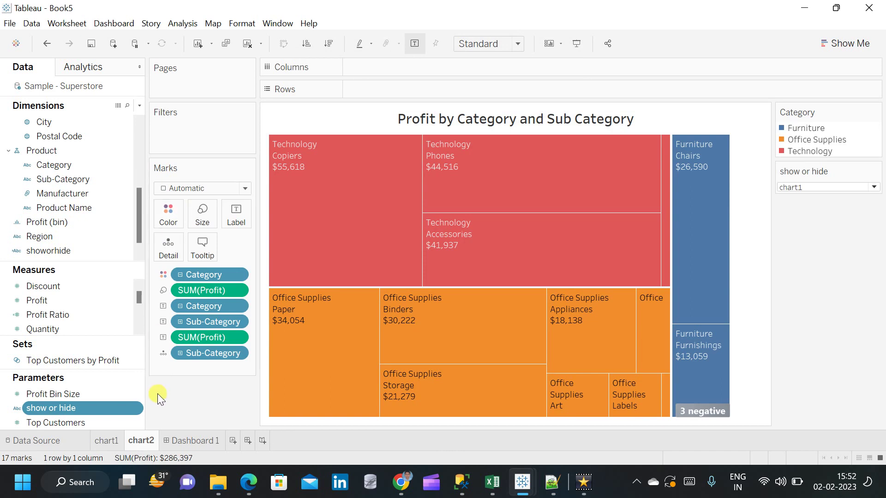
# Filter the treemap on showorhide with the custom values chart2 and All, then apply and confirm
pyautogui.moveTo(76, 251); pyautogui.dragTo(211, 128)
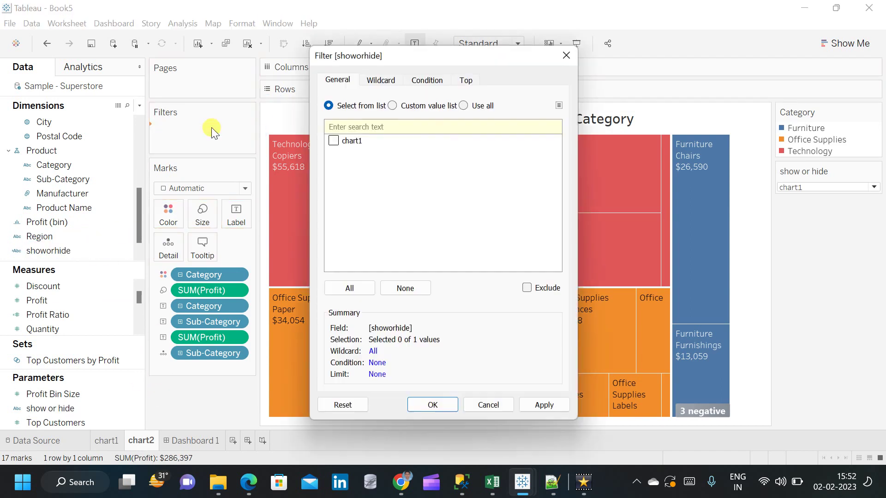
pyautogui.click(392, 106)
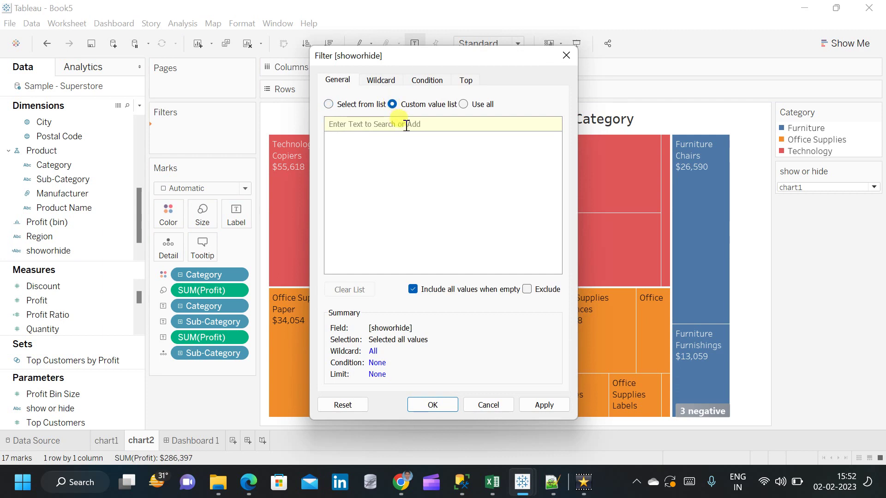
pyautogui.write('chart2')
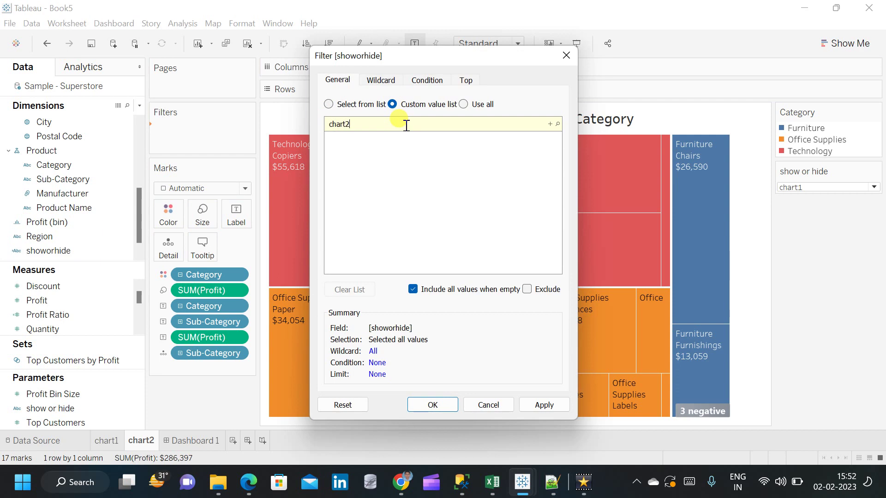
pyautogui.click(551, 123)
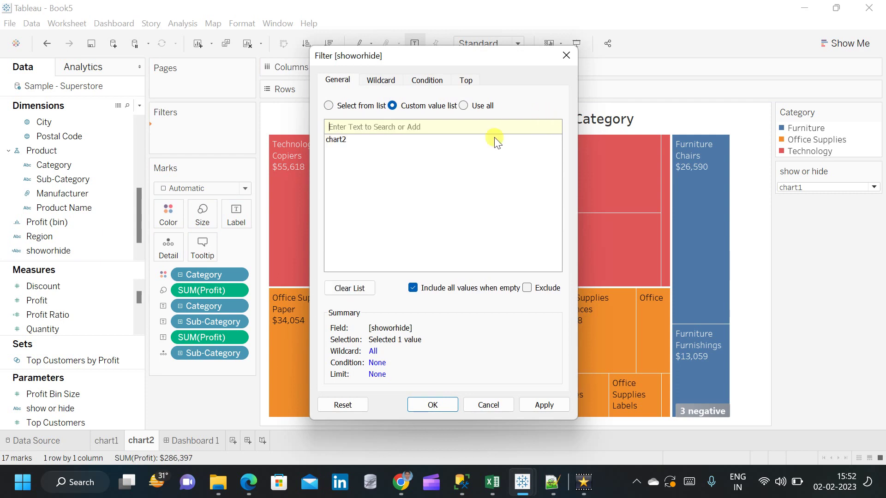
pyautogui.write('A')
pyautogui.press('capslock')
pyautogui.write('ll')
pyautogui.click(550, 127)
pyautogui.click(537, 405)
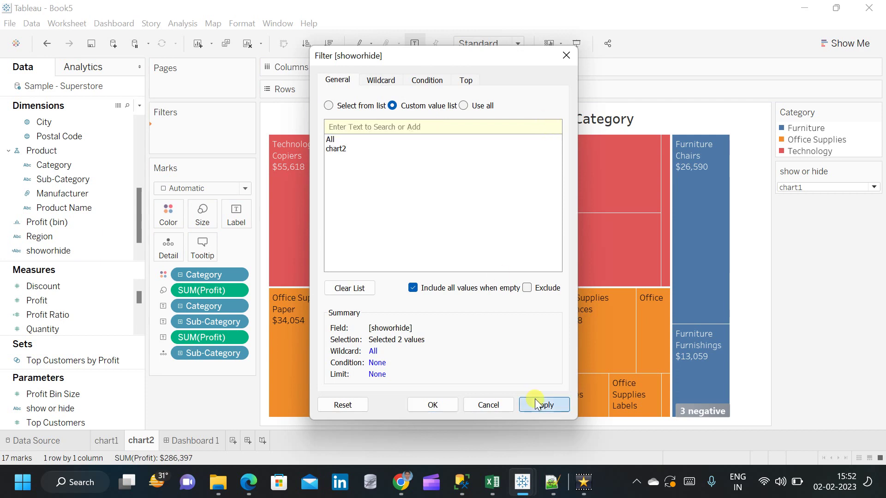
pyautogui.click(432, 404)
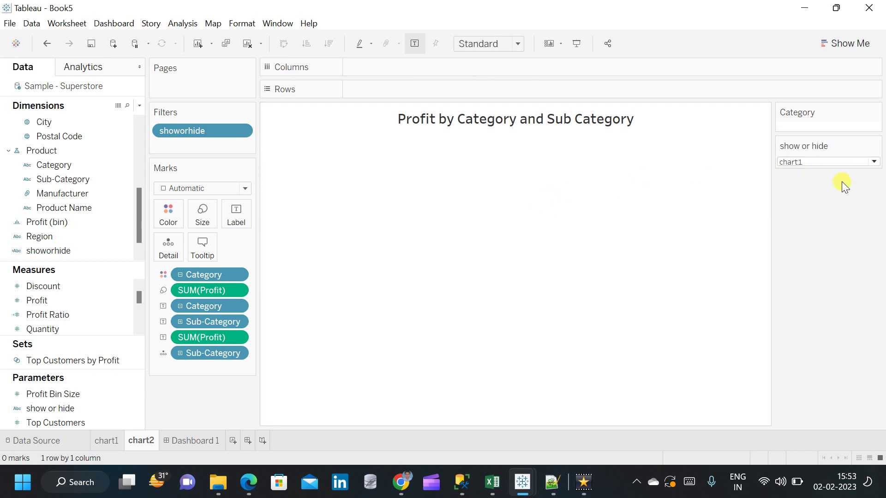
# Test the show or hide control at chart2, then All, and open Dashboard 1
pyautogui.click(874, 163)
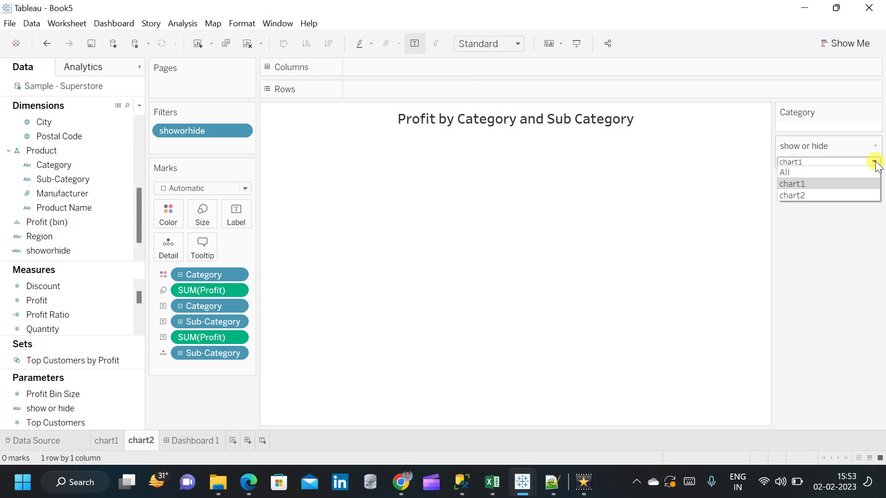
pyautogui.click(807, 192)
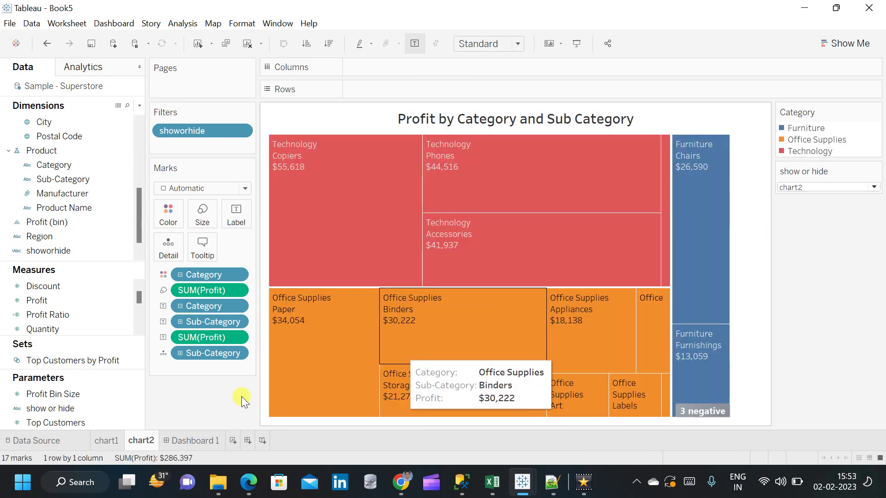
pyautogui.click(874, 187)
pyautogui.click(819, 198)
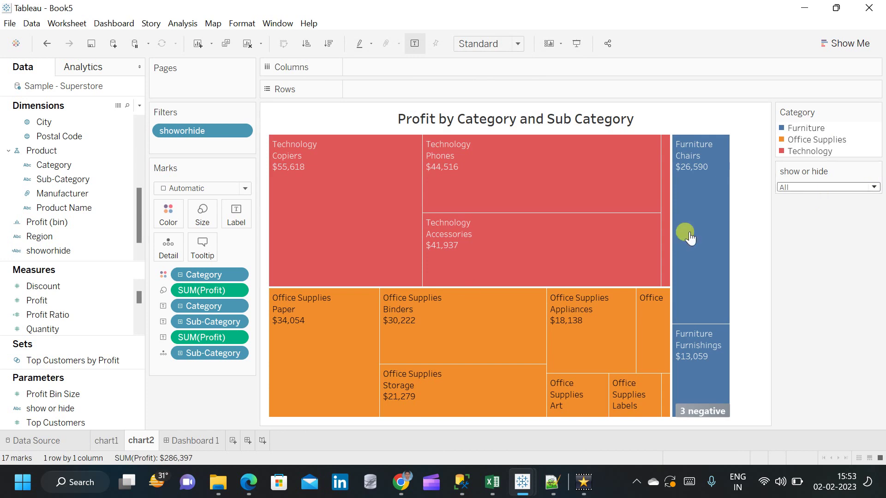
pyautogui.click(196, 440)
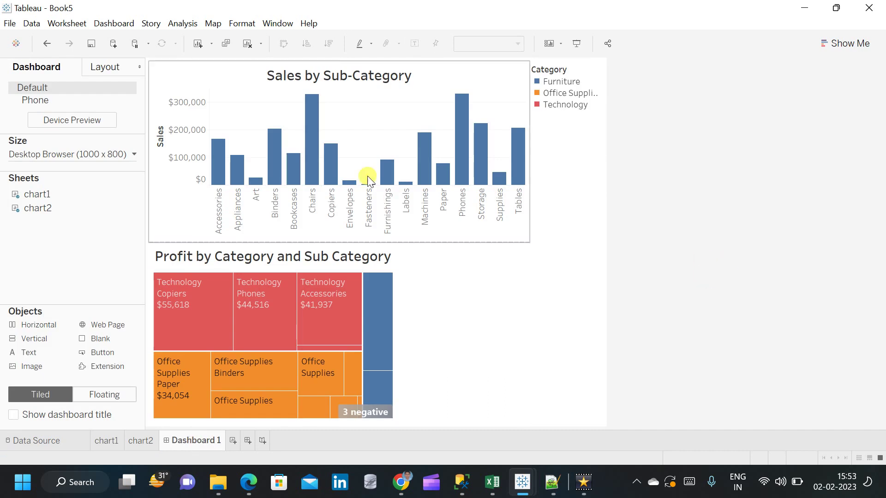
# From the treemap zone's card menu, show the show or hide parameter control on Dashboard 1
pyautogui.click(433, 291)
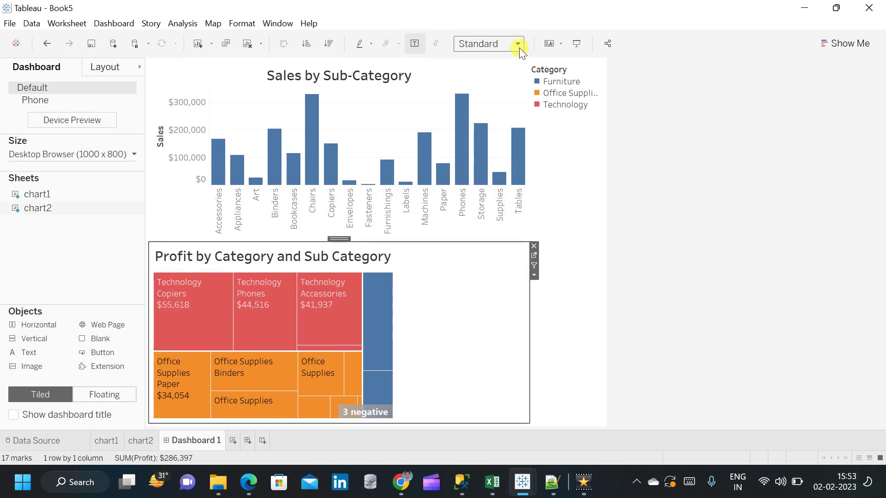
pyautogui.click(518, 43)
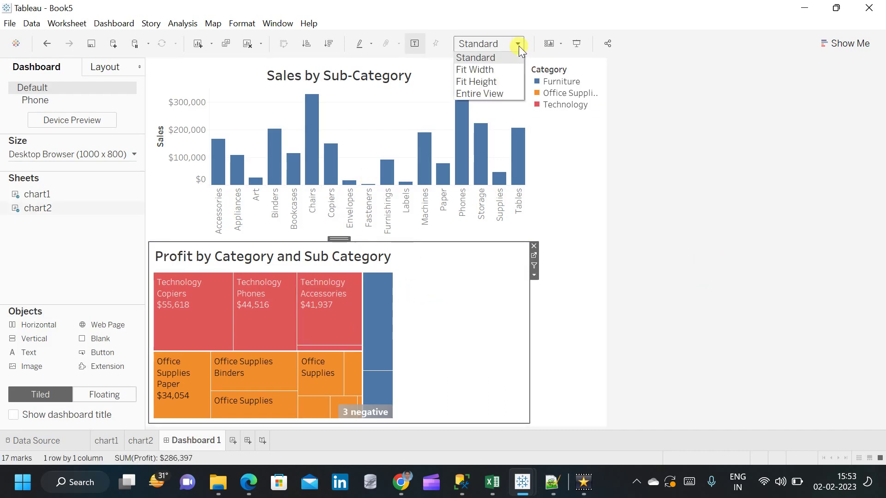
pyautogui.click(557, 41)
pyautogui.click(557, 41)
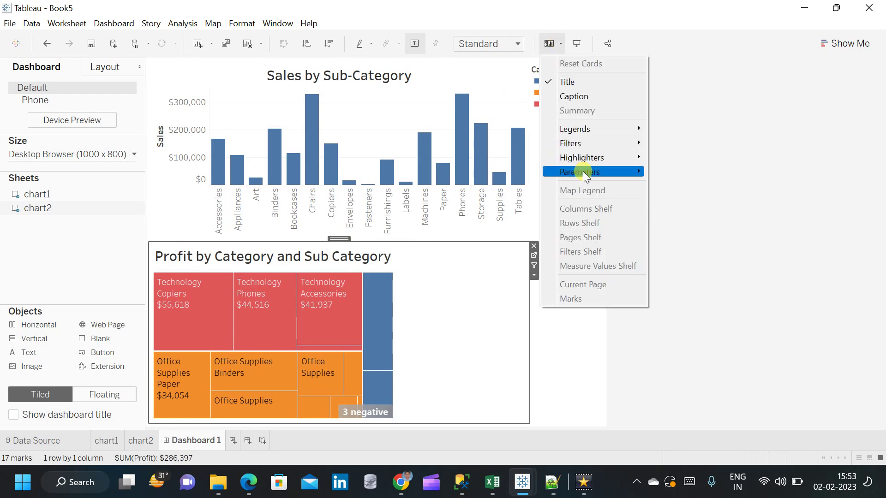
pyautogui.moveTo(582, 171)
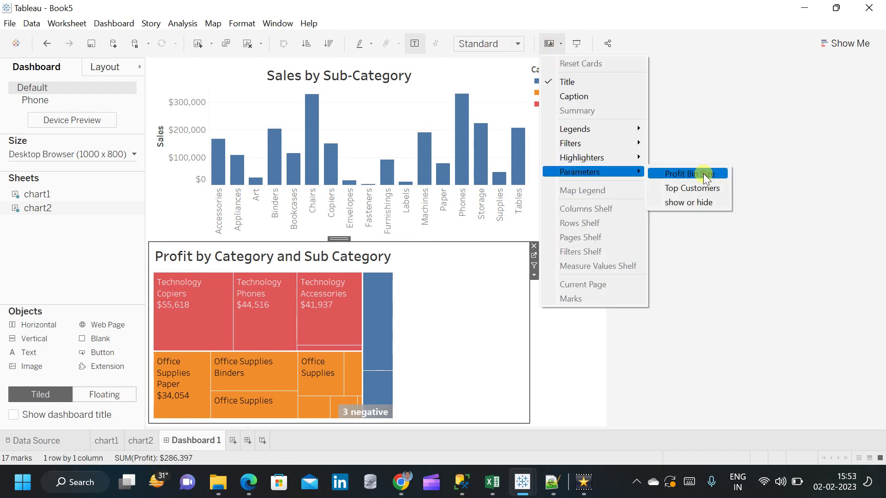
pyautogui.click(677, 203)
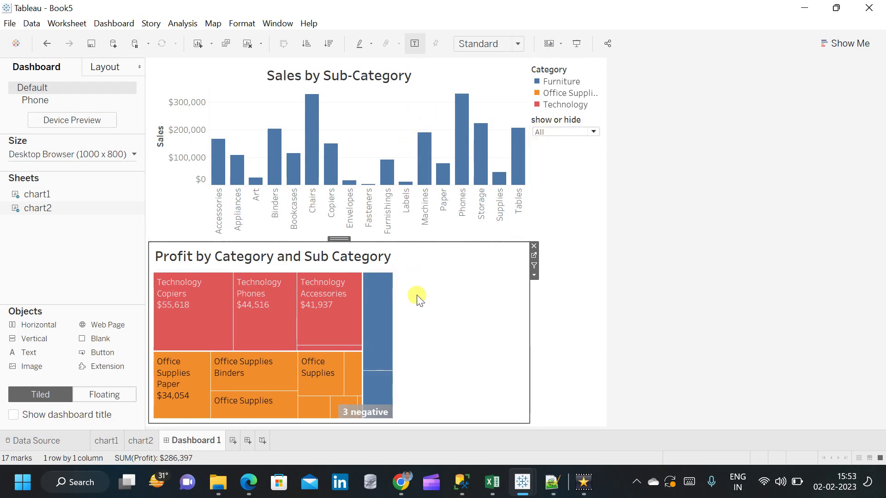
pyautogui.click(594, 131)
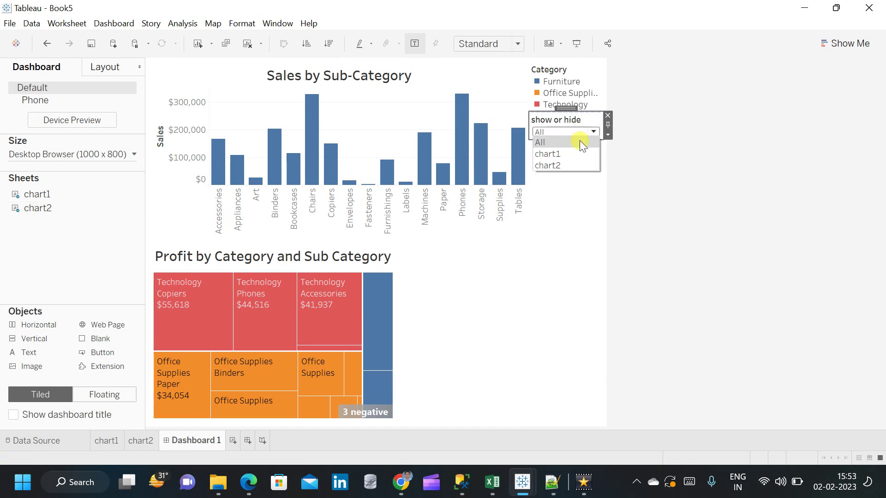
pyautogui.click(573, 154)
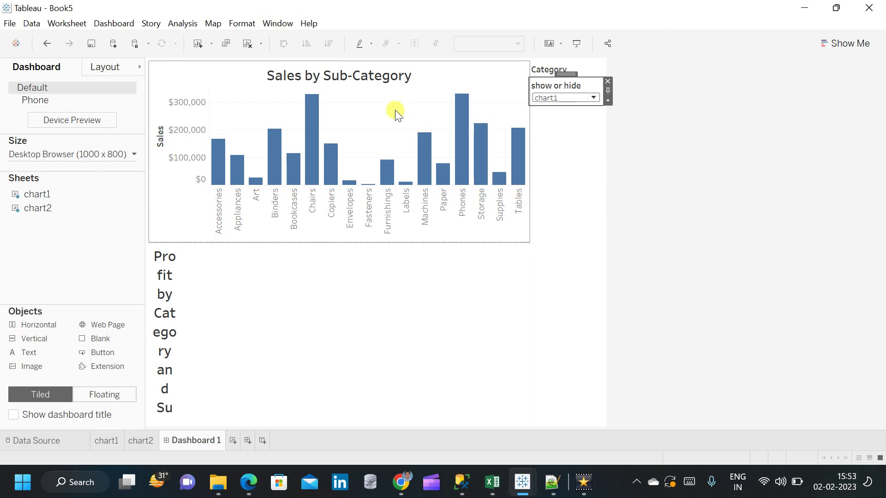
pyautogui.click(594, 96)
pyautogui.click(566, 109)
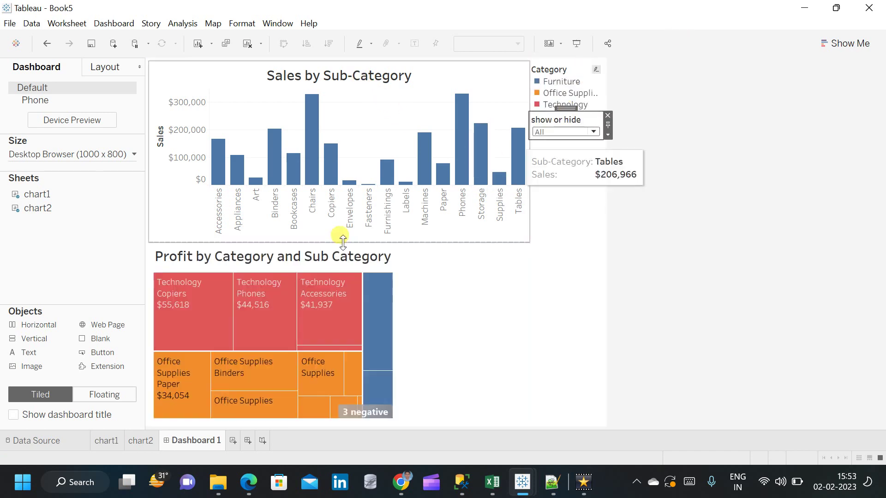
pyautogui.click(593, 131)
pyautogui.click(575, 166)
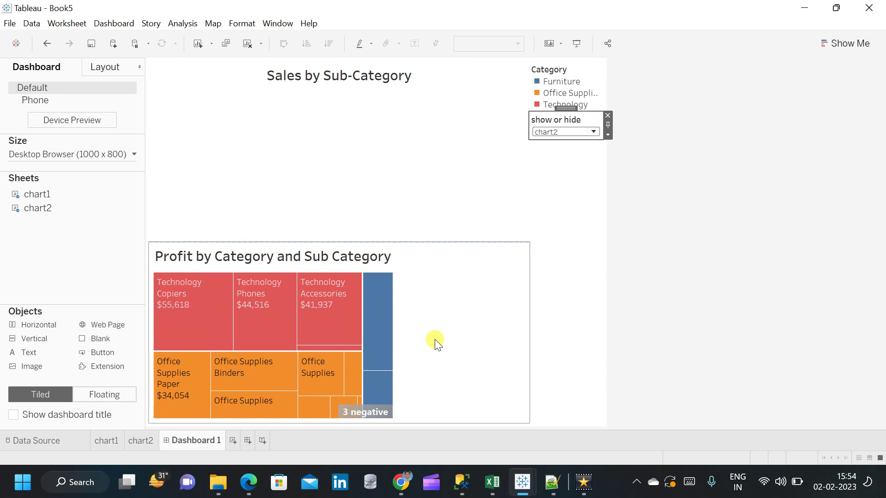
pyautogui.click(594, 133)
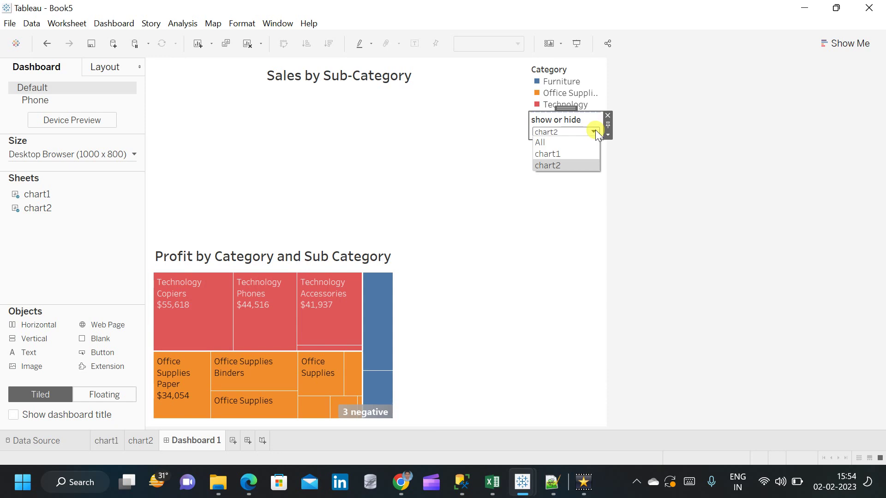
pyautogui.click(568, 142)
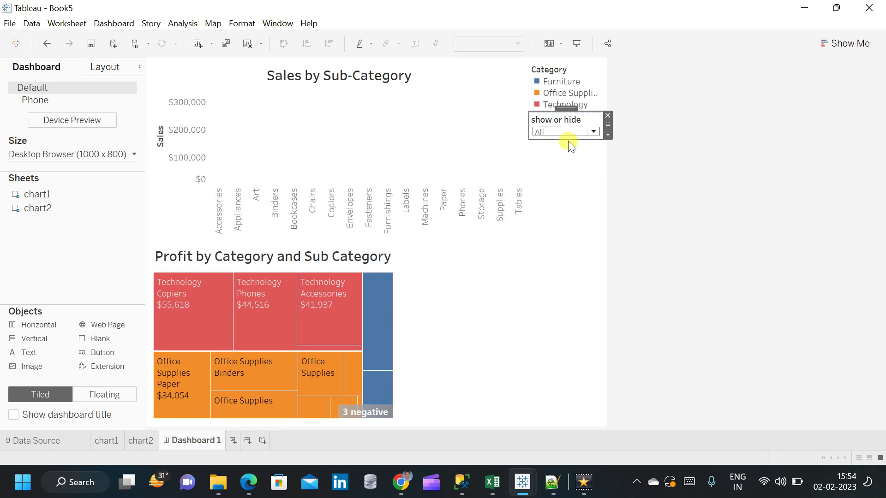